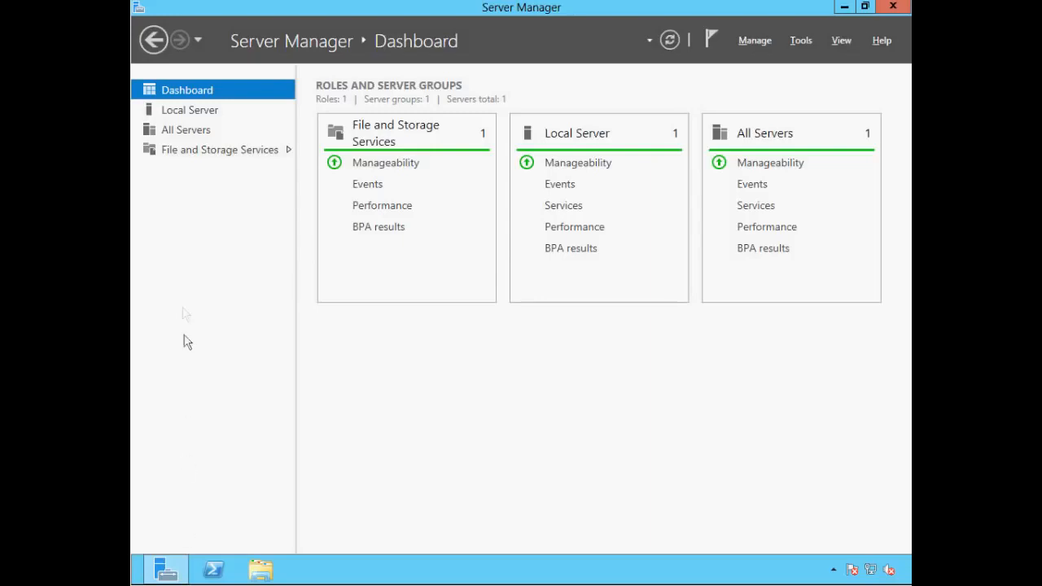
Review Server1's computer name without changing it, then bring up Network Connections for the Ethernet adapter.
click(175, 115)
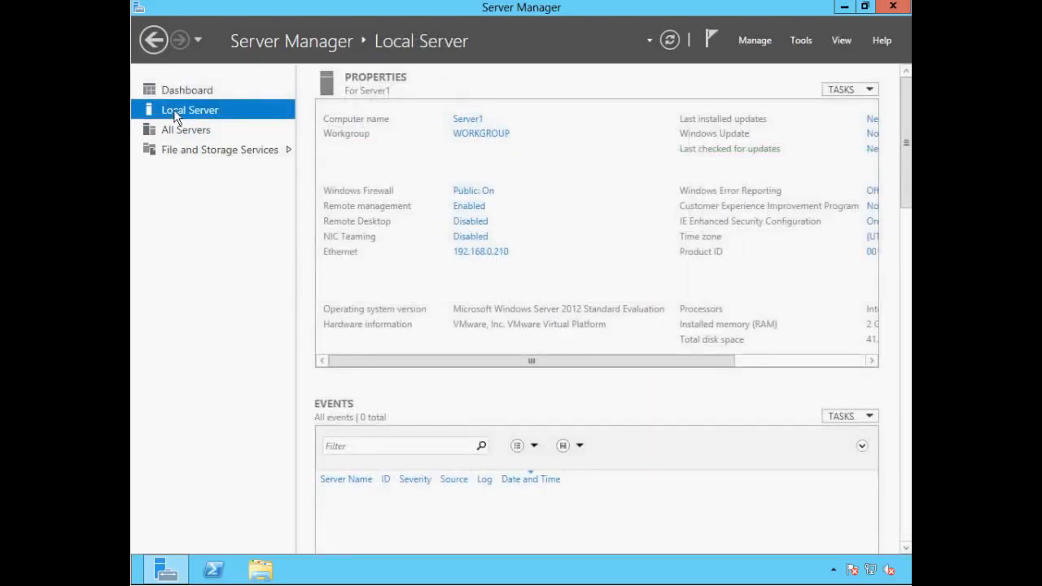
click(462, 123)
click(469, 267)
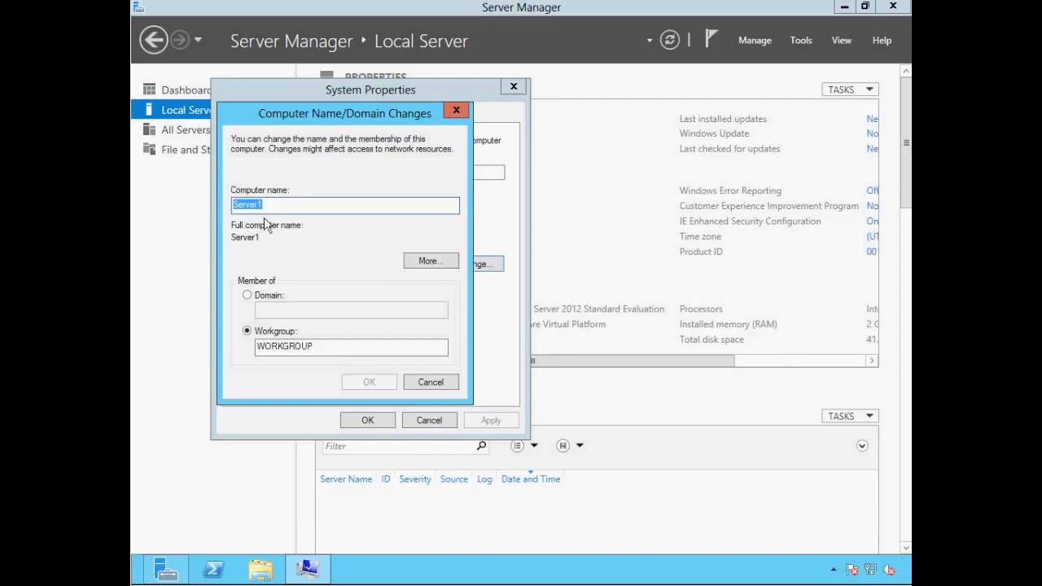
click(426, 383)
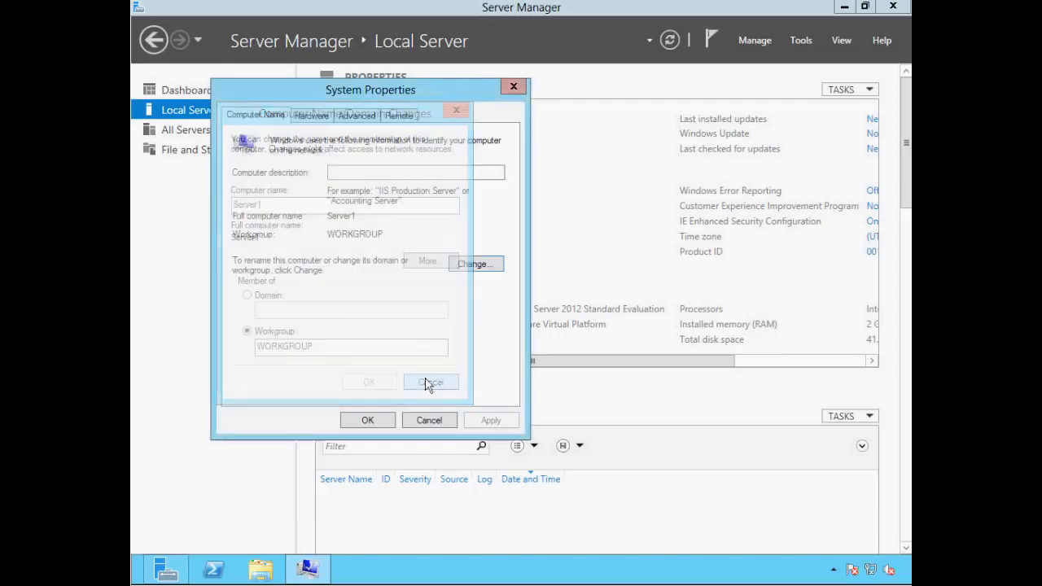
click(431, 420)
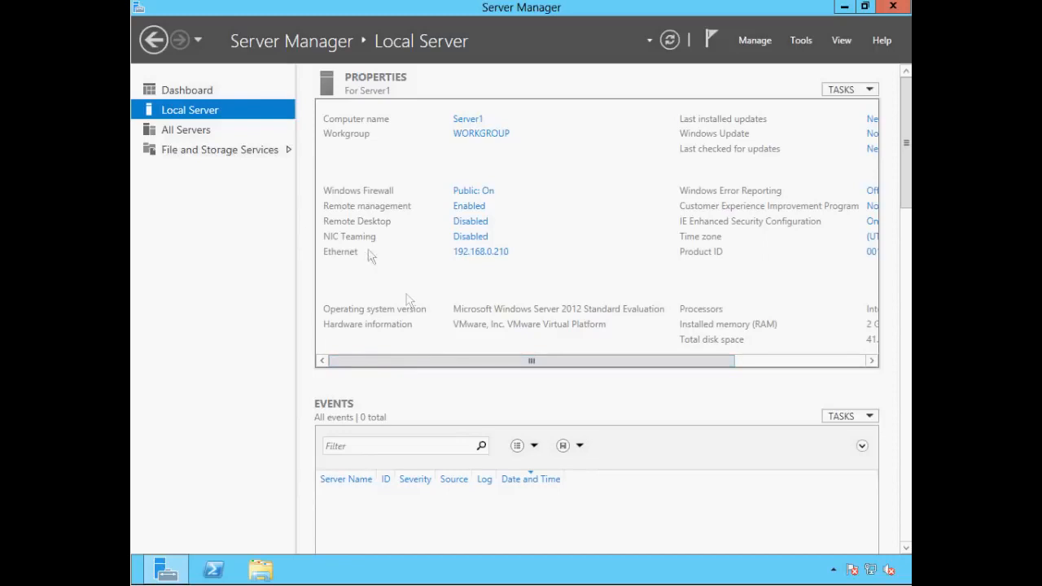
click(462, 253)
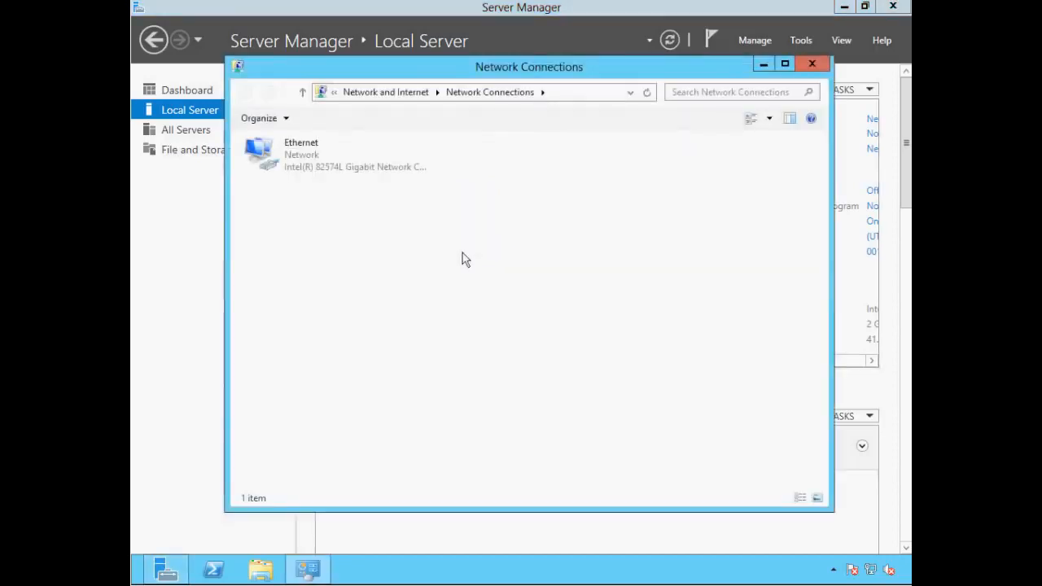
Confirm the Ethernet IPv4 settings are static 192.168.0.210, 255.255.255.0, gateway/DNS 192.168.0.1, then close the windows.
right_click(296, 167)
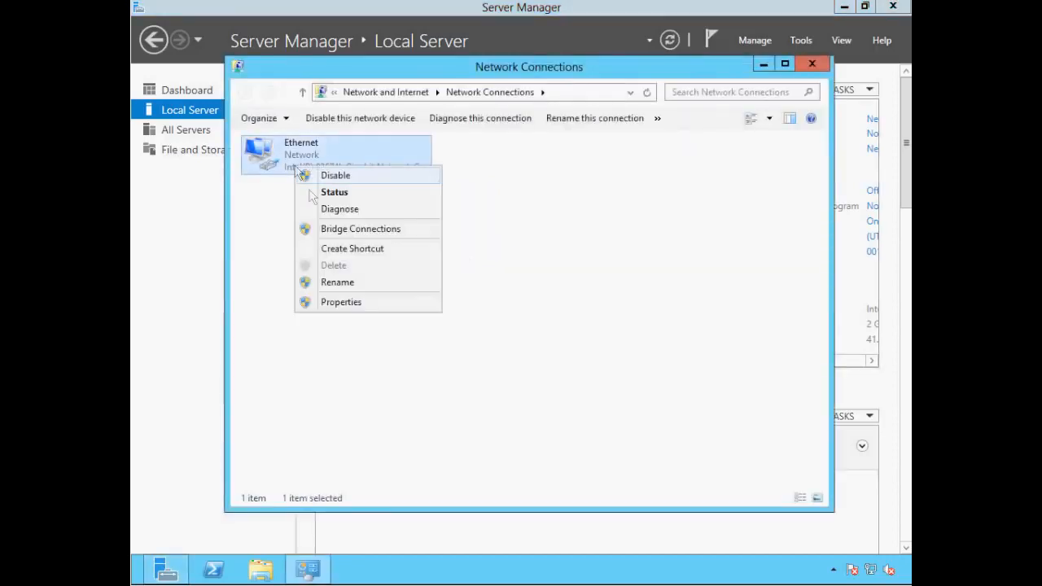
click(350, 305)
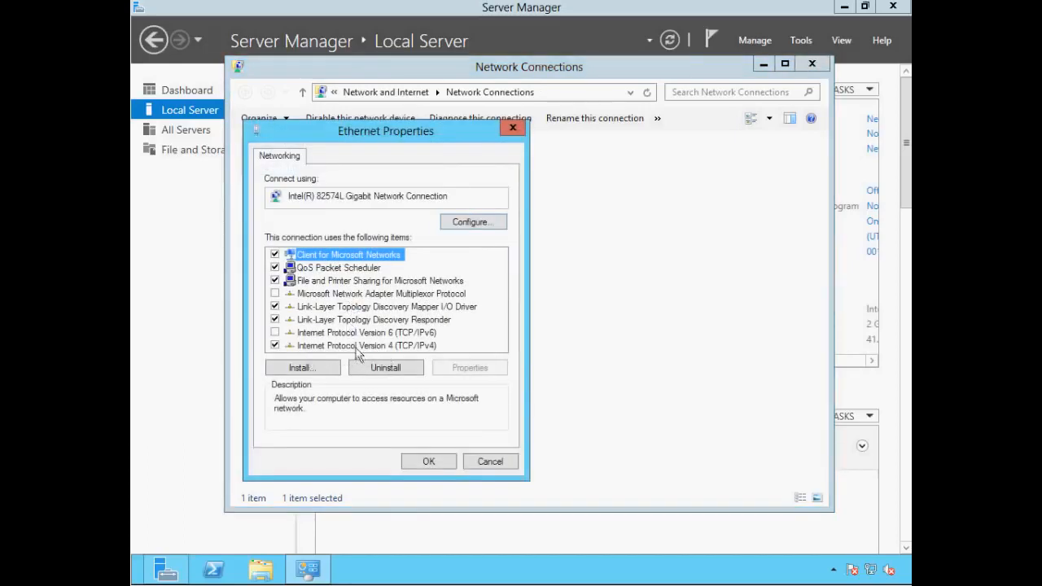
click(356, 346)
click(458, 371)
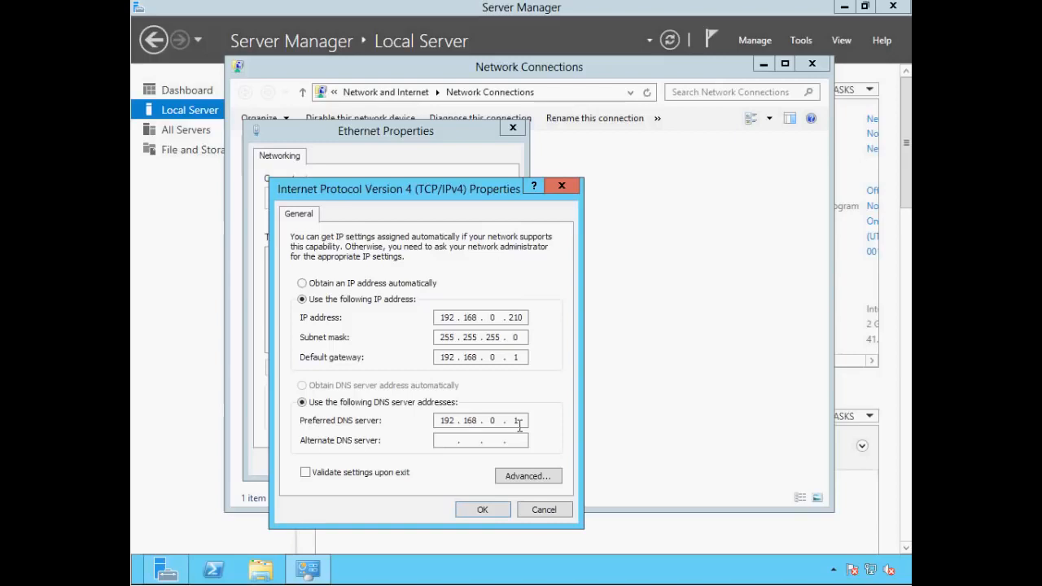
click(482, 509)
click(430, 464)
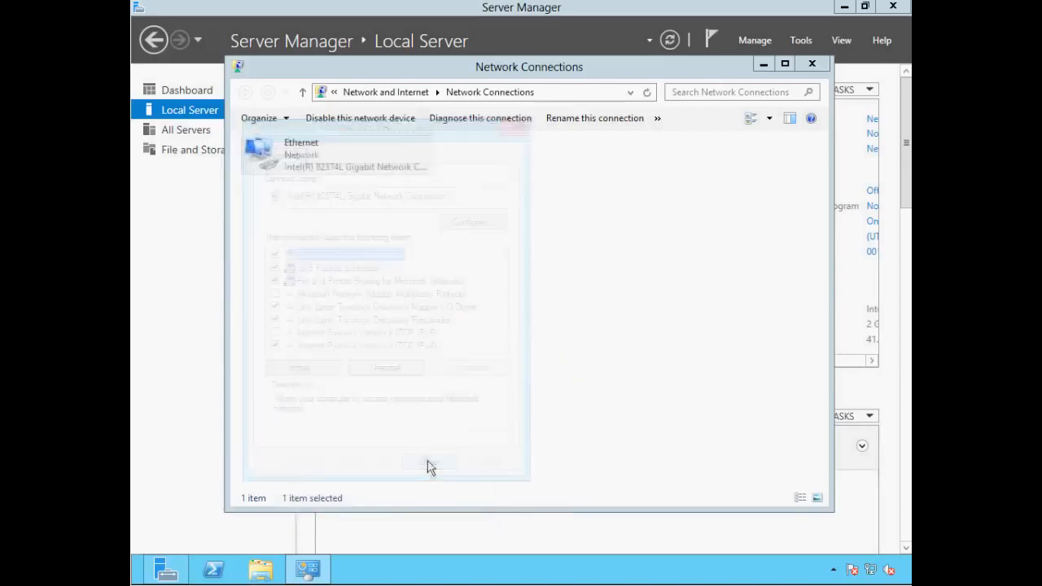
click(812, 64)
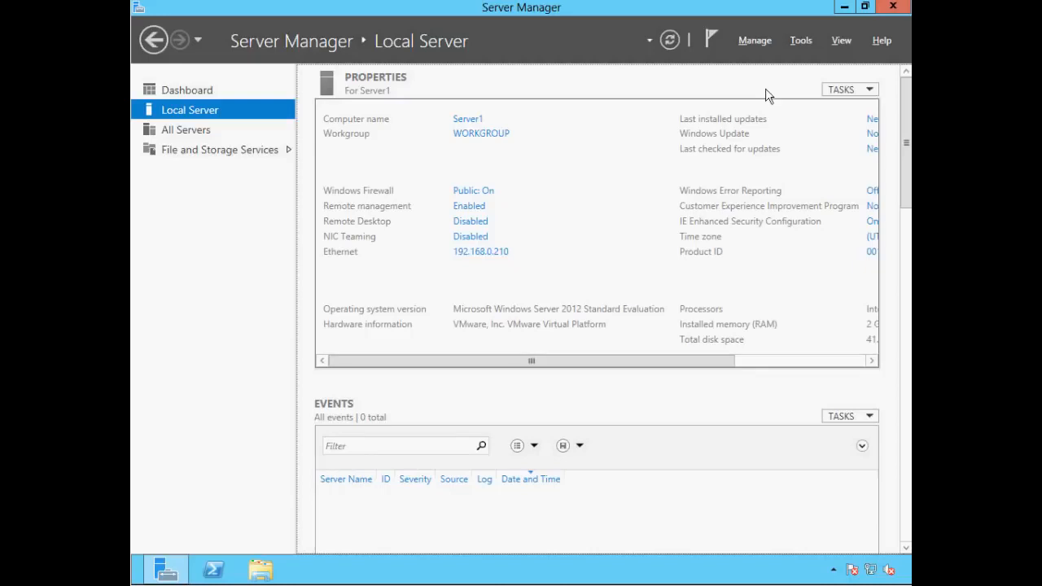
Launch the Add Roles and Features Wizard from Manage and keep role-based installation to reach server selection.
click(757, 43)
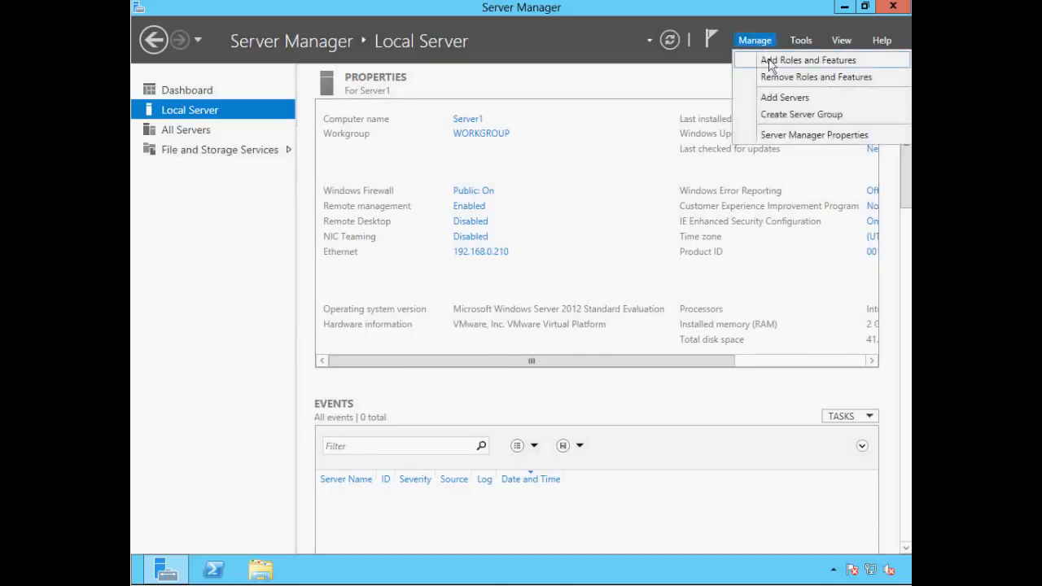
click(771, 65)
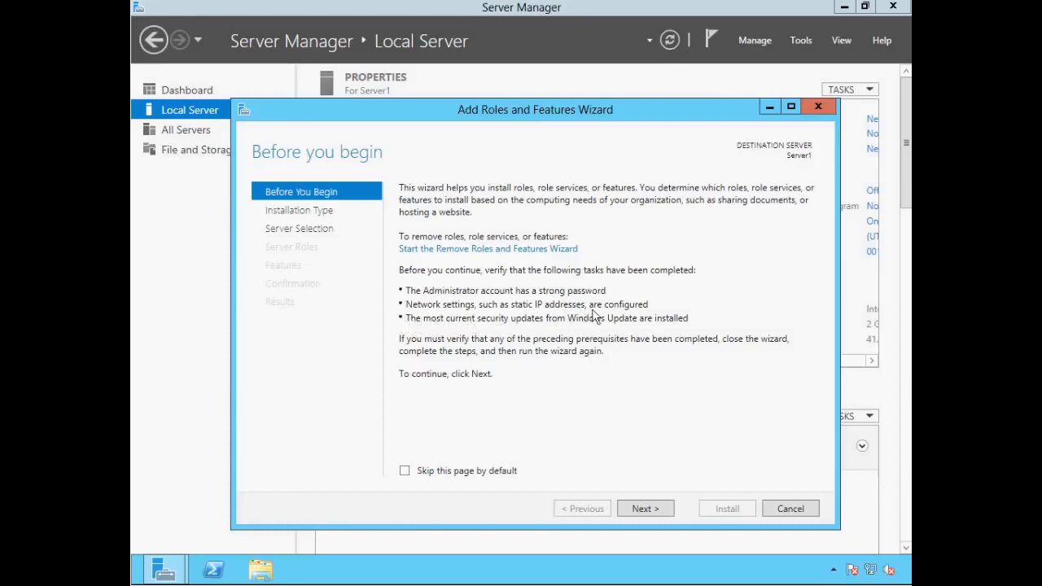
click(644, 509)
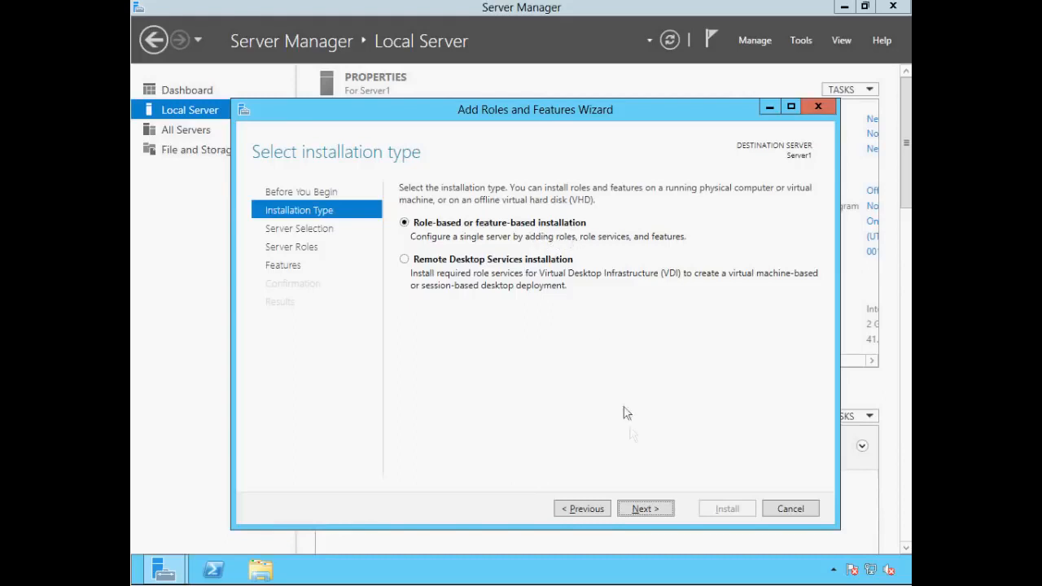
click(642, 509)
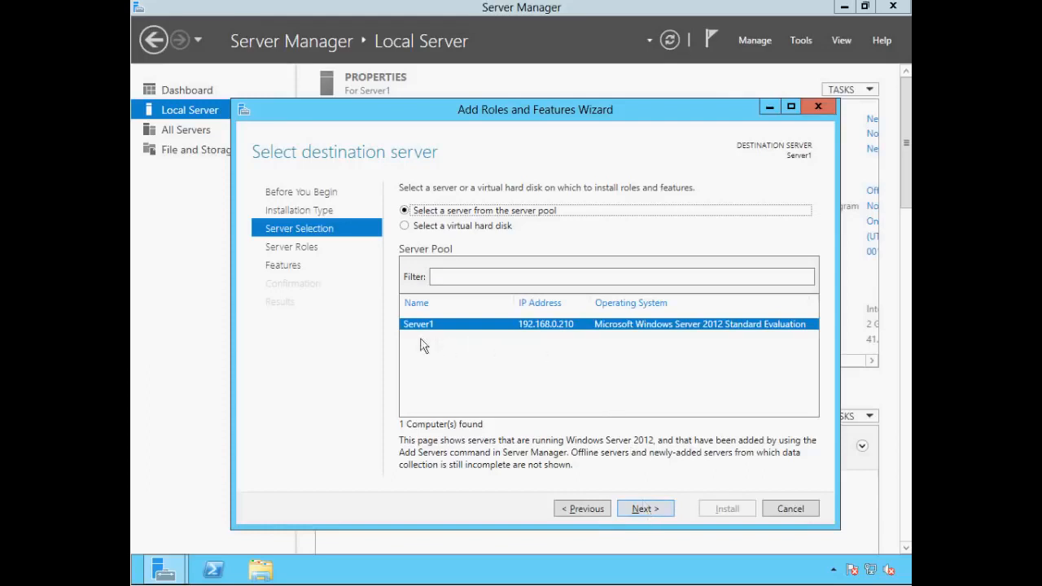
Keep Server1 as destination and tick Active Directory Domain Services with its required management features.
click(655, 511)
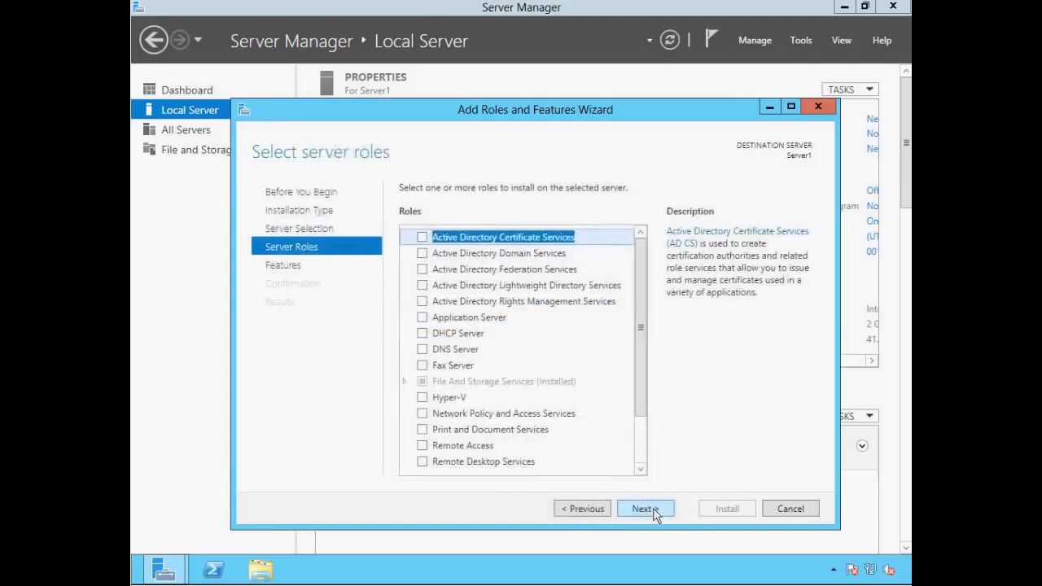
click(422, 253)
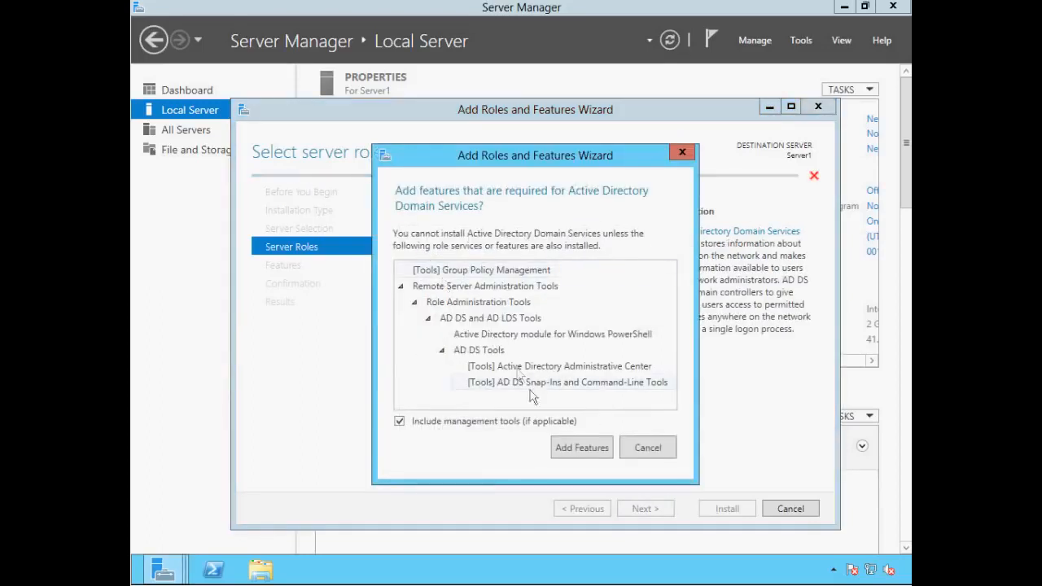
click(580, 448)
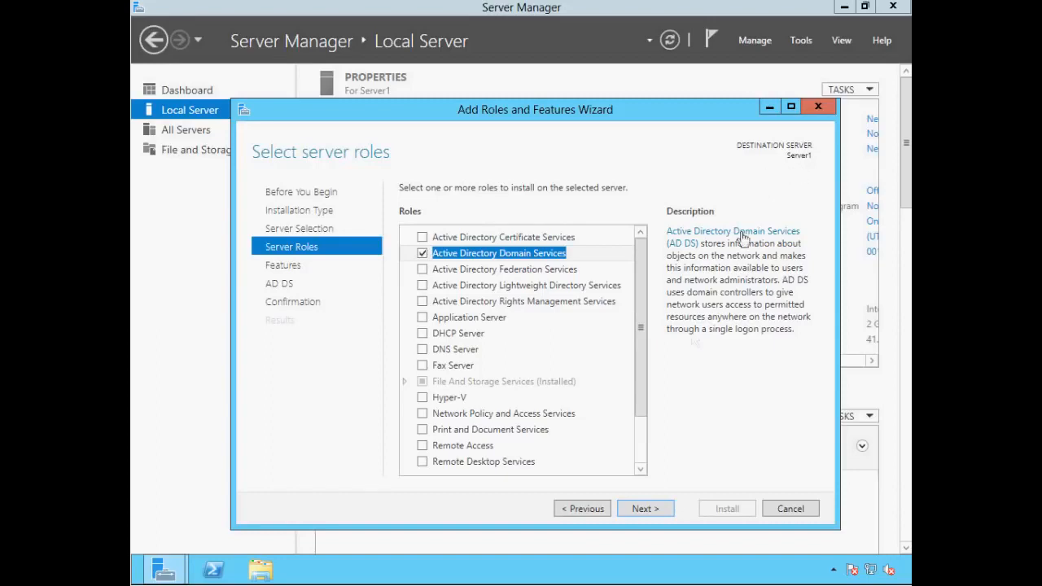
click(656, 516)
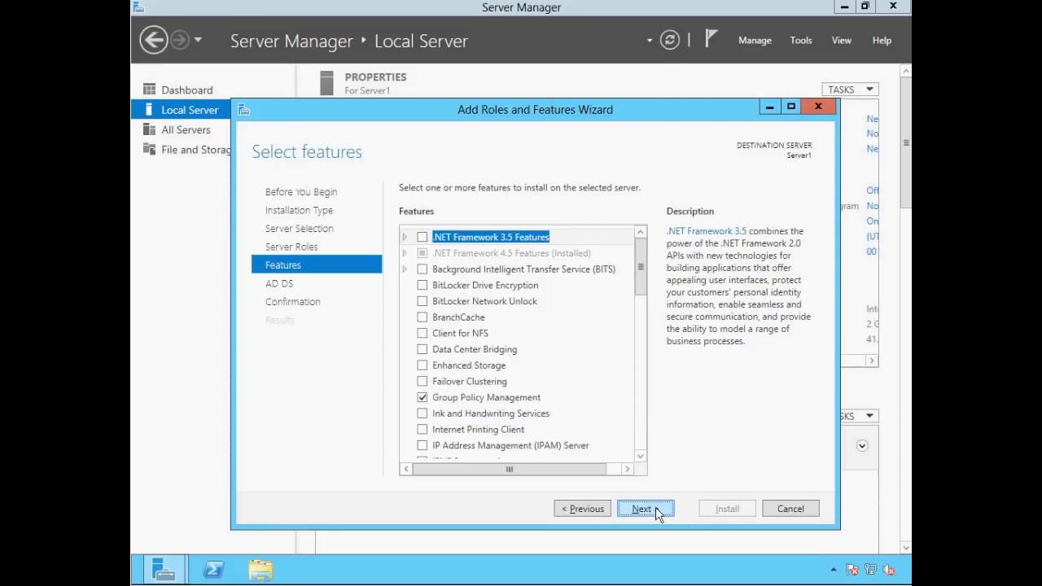
Accept the default features and pass the AD DS information page toward confirmation.
click(655, 508)
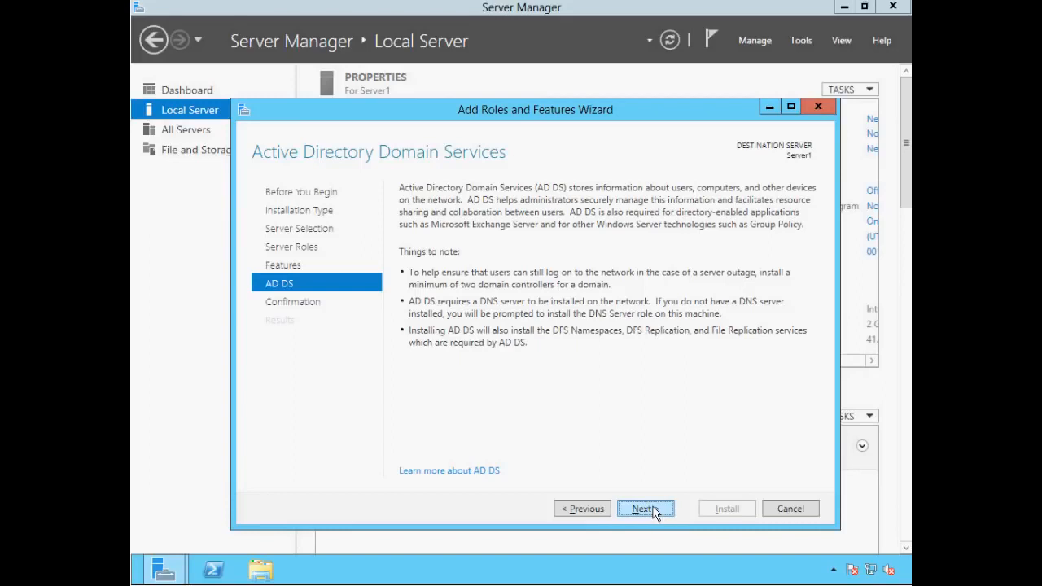
click(655, 511)
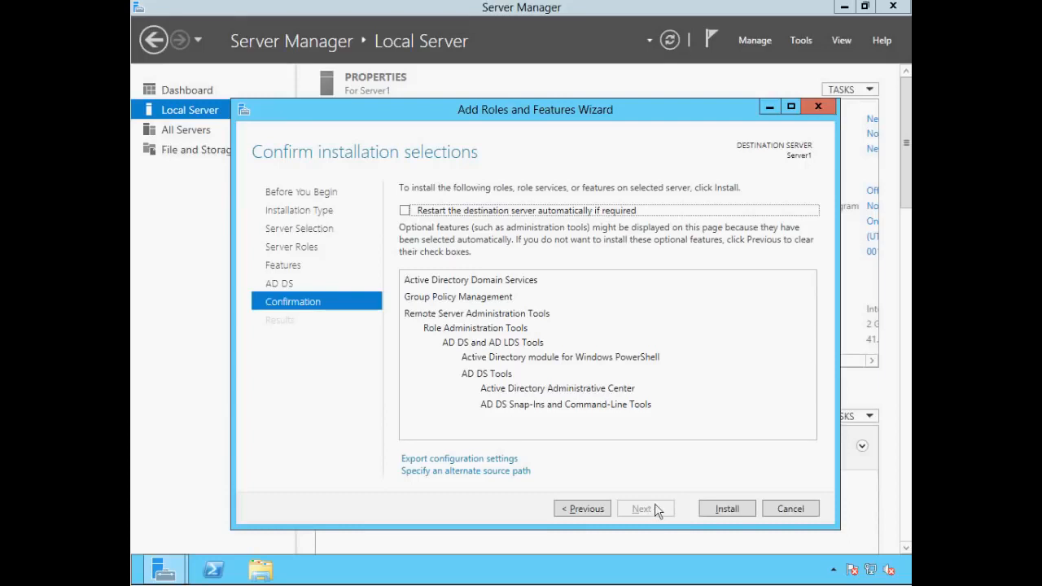
Enable automatic restart if required, confirm it, and install Active Directory Domain Services.
click(406, 211)
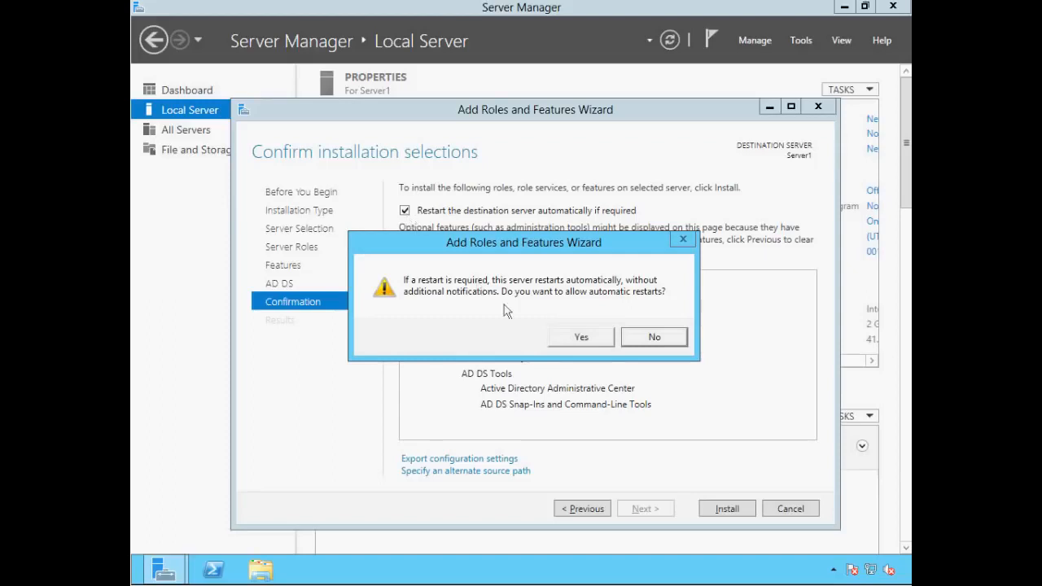
click(583, 339)
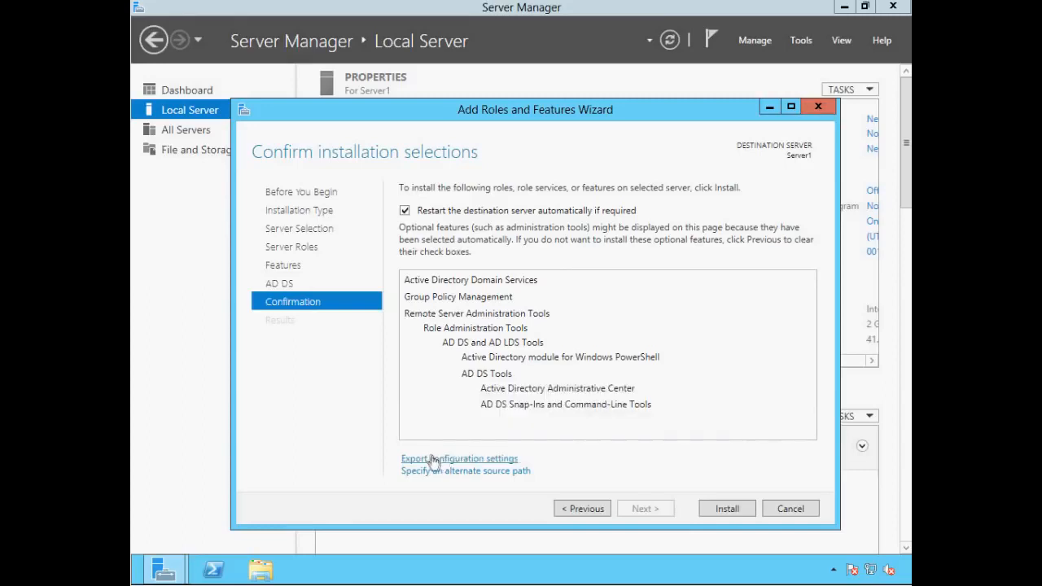
click(727, 510)
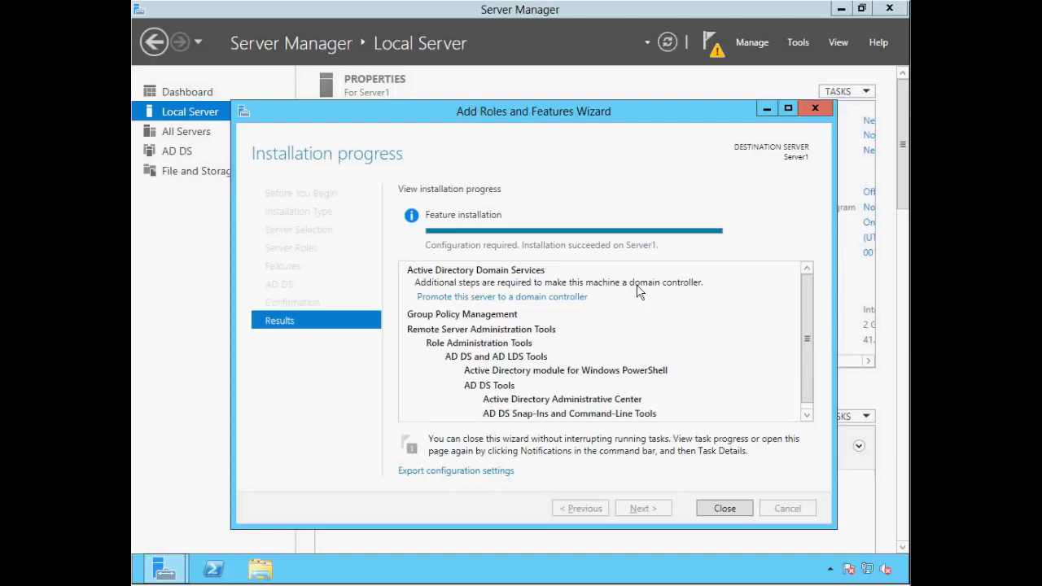
Close the wizard once the AD DS installation on Server1 has succeeded.
click(735, 511)
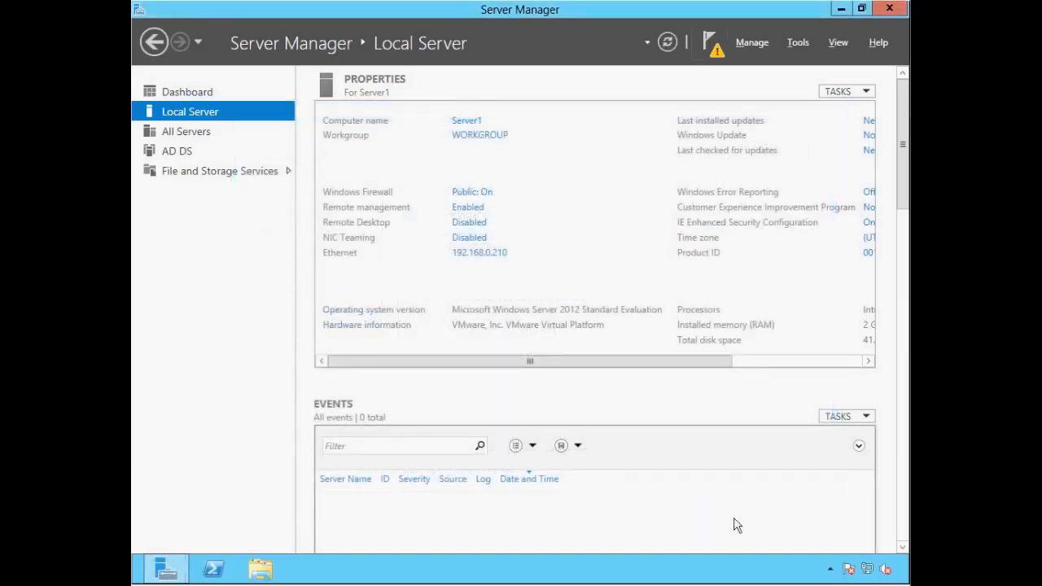
Open the notifications flag to see the AD DS post-deployment configuration warning.
click(708, 48)
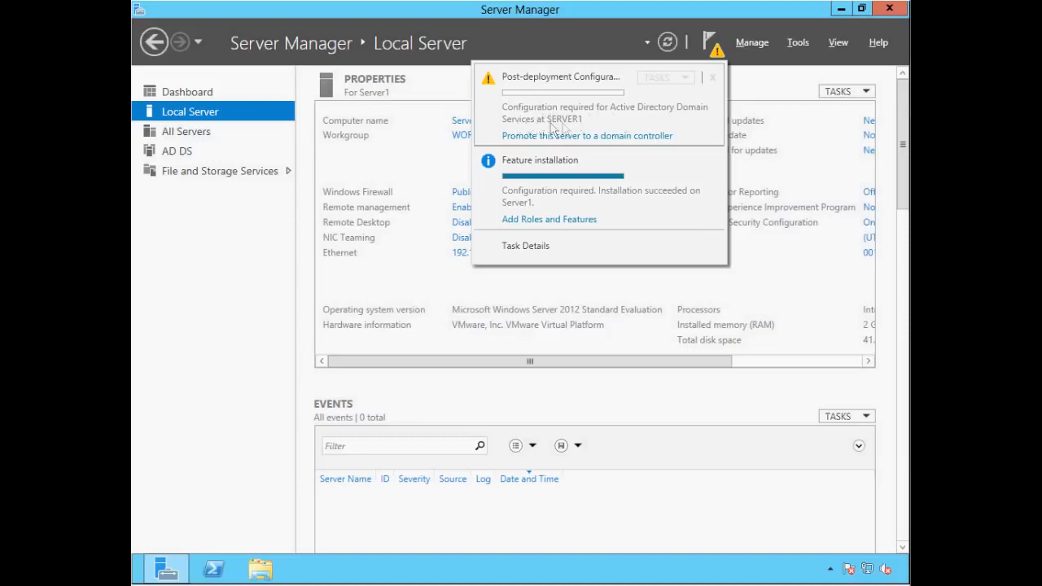
Start domain controller promotion, choose Add a new forest, and enter root domain ittaster.local.
click(590, 138)
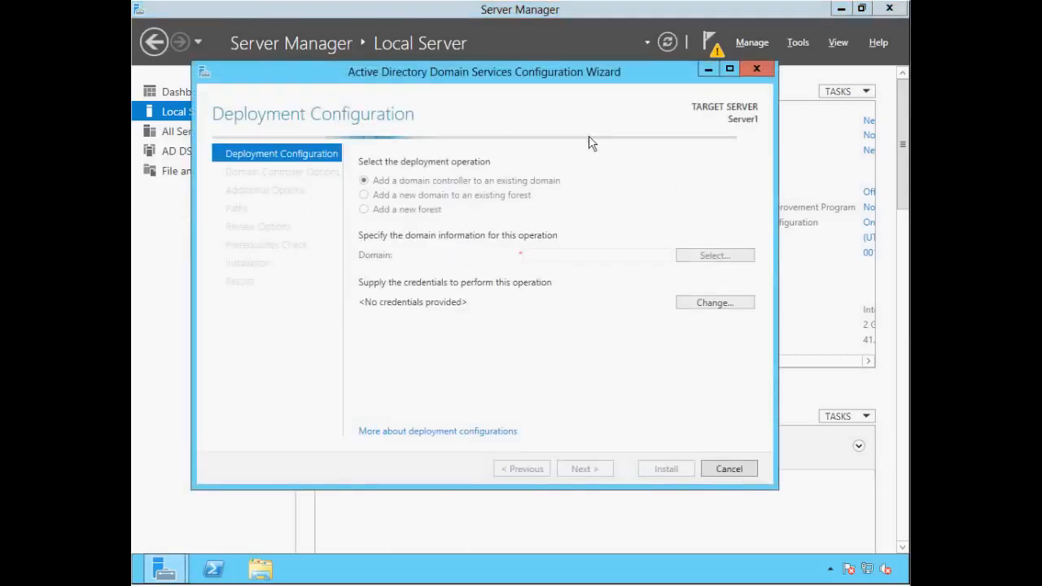
key(alt)
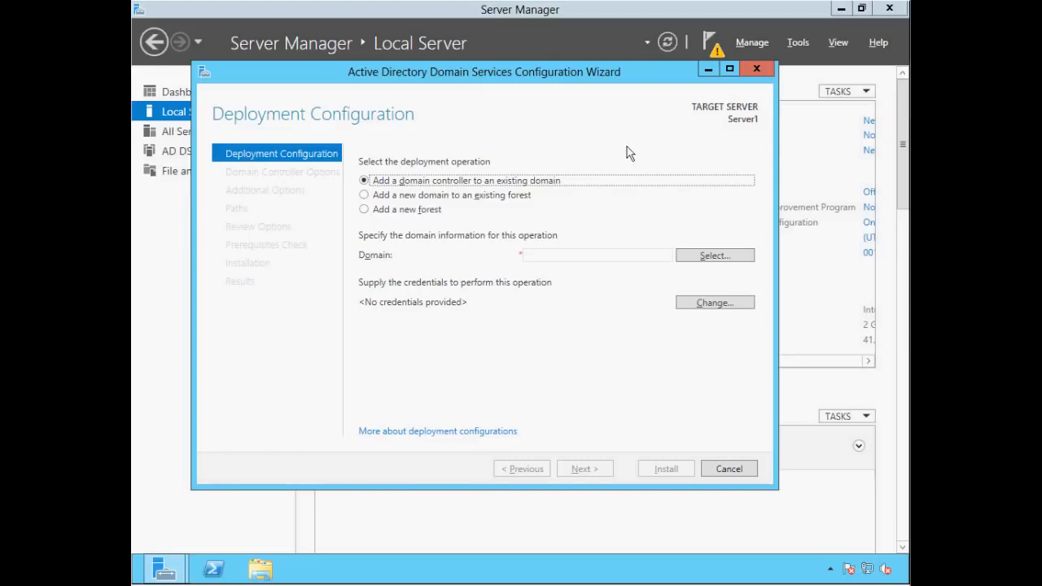
click(364, 210)
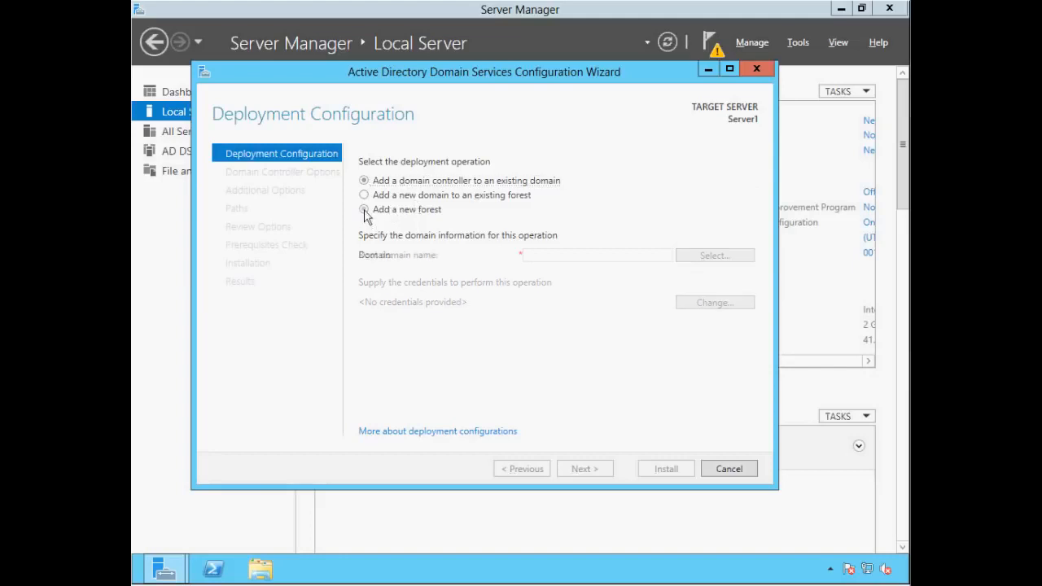
click(536, 258)
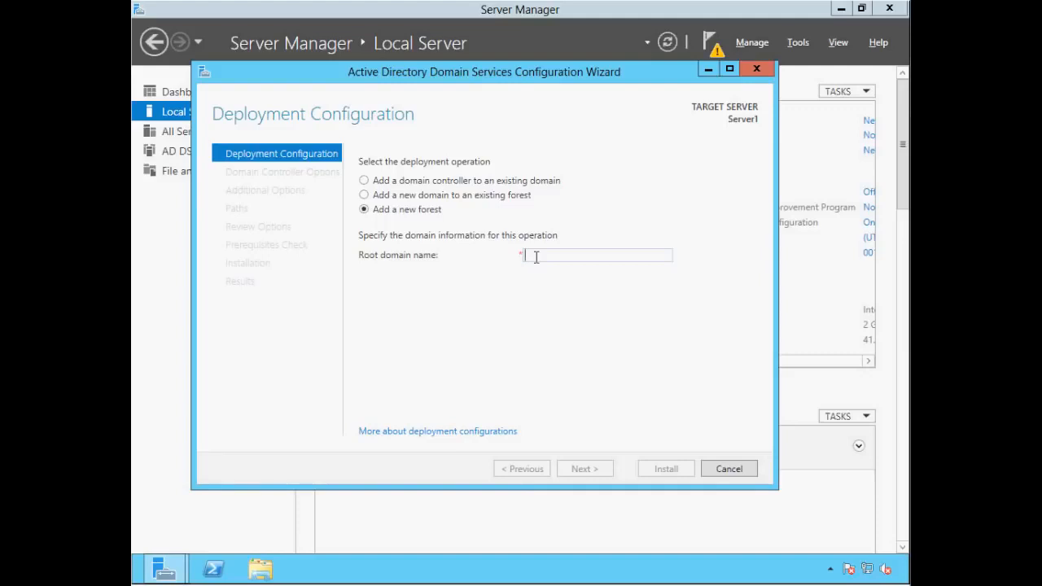
text(it)
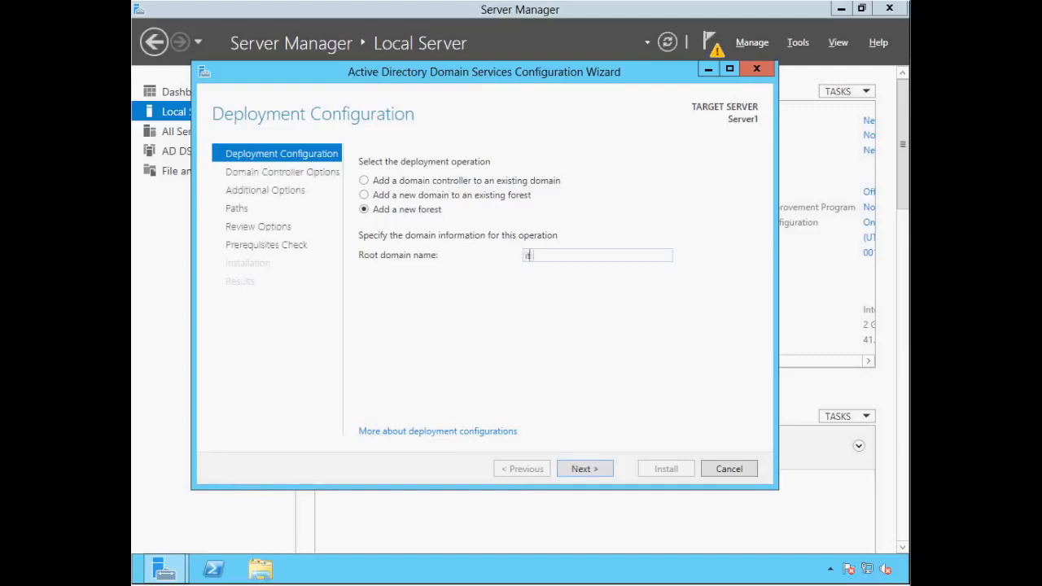
text(taster.local)
On Domain Controller Options, keep both forest and domain functional levels at Windows Server 2012.
click(585, 471)
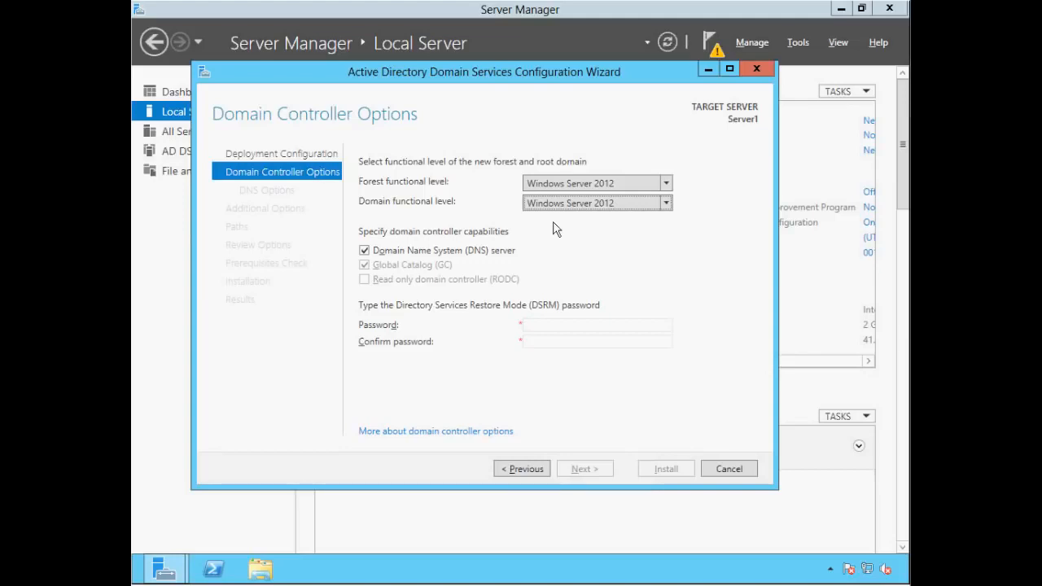
click(667, 184)
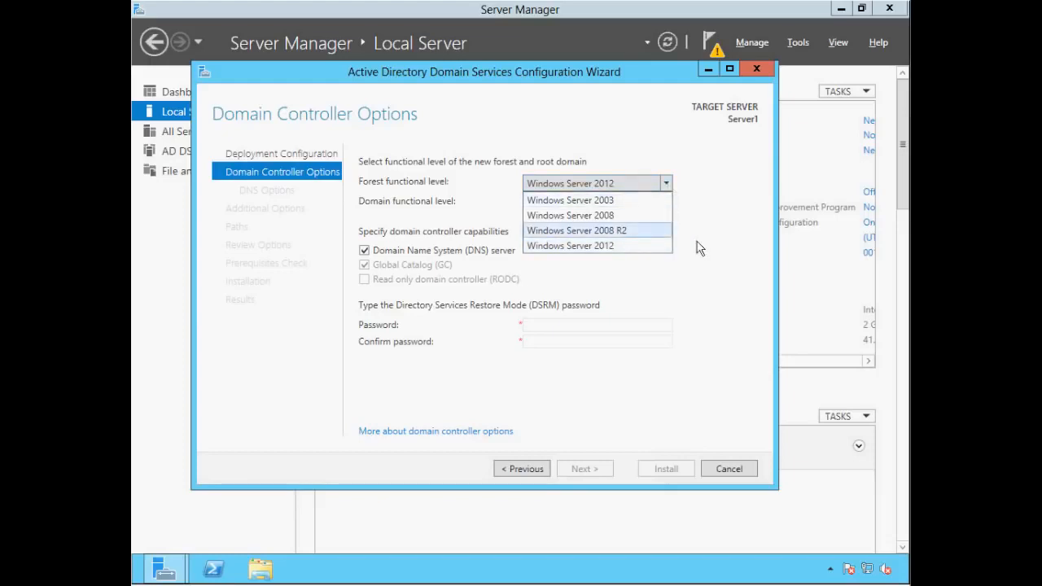
click(697, 247)
click(665, 205)
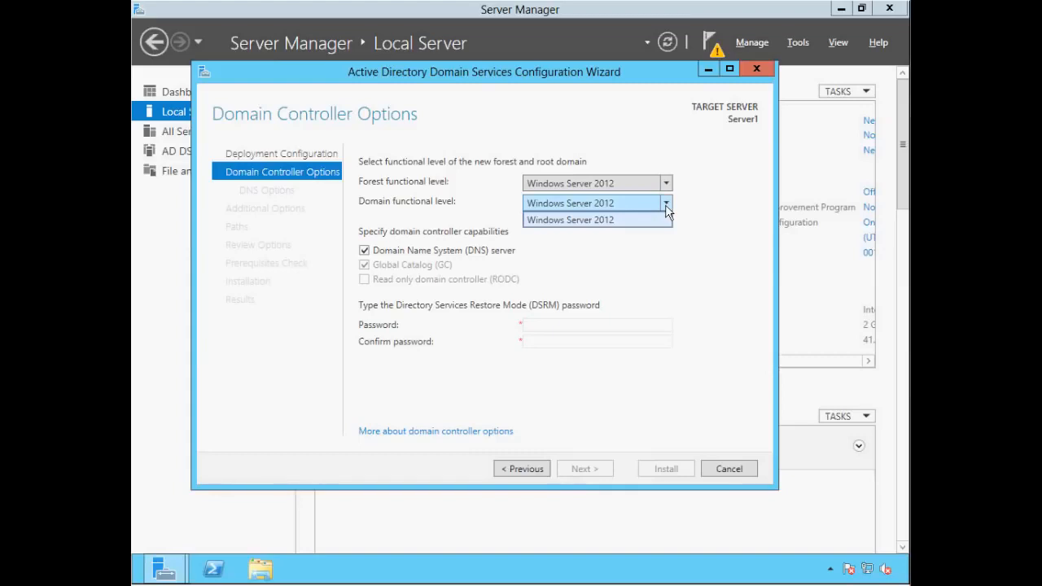
click(674, 255)
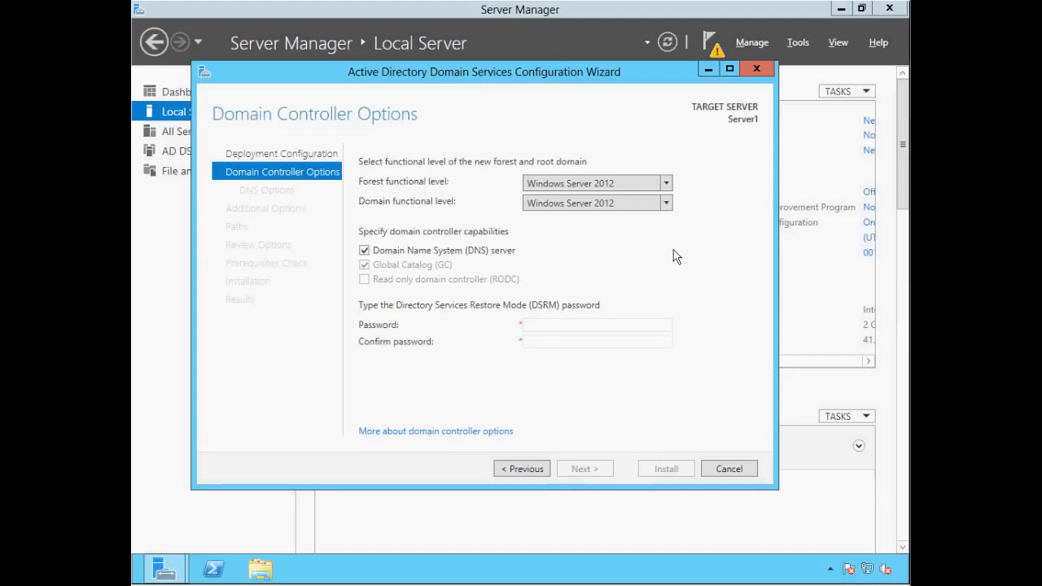
Enter the Directory Services Restore Mode password in both the Password and Confirm password fields.
key(alt)
click(538, 325)
click(538, 325)
text(Pa$$w0rd1234)
key(Tab)
text(Pa$$w0rd1234)
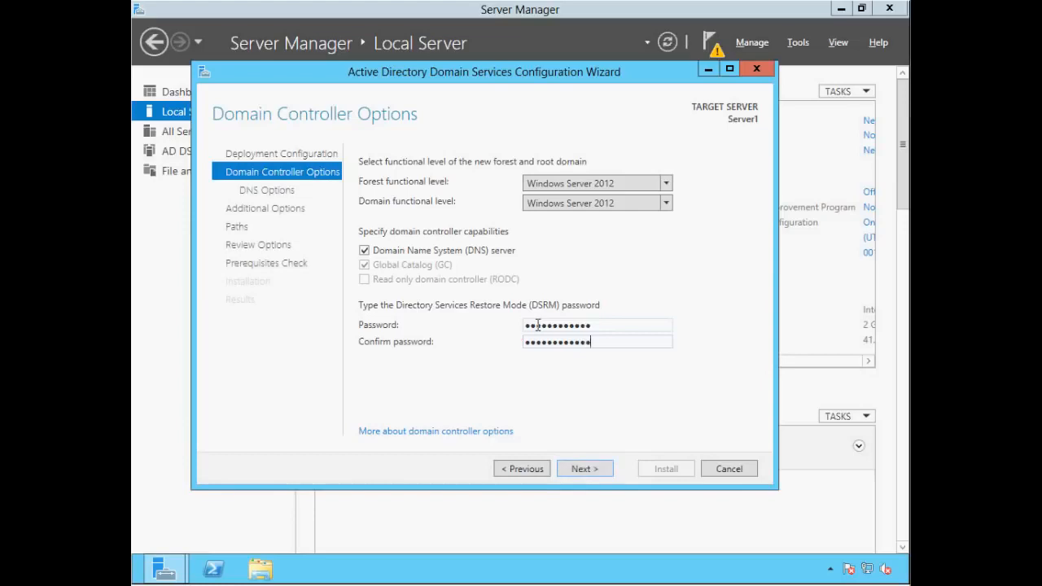
Advance past Domain Controller Options and DNS Options to Additional Options, which proposes ITTASTER.
click(576, 469)
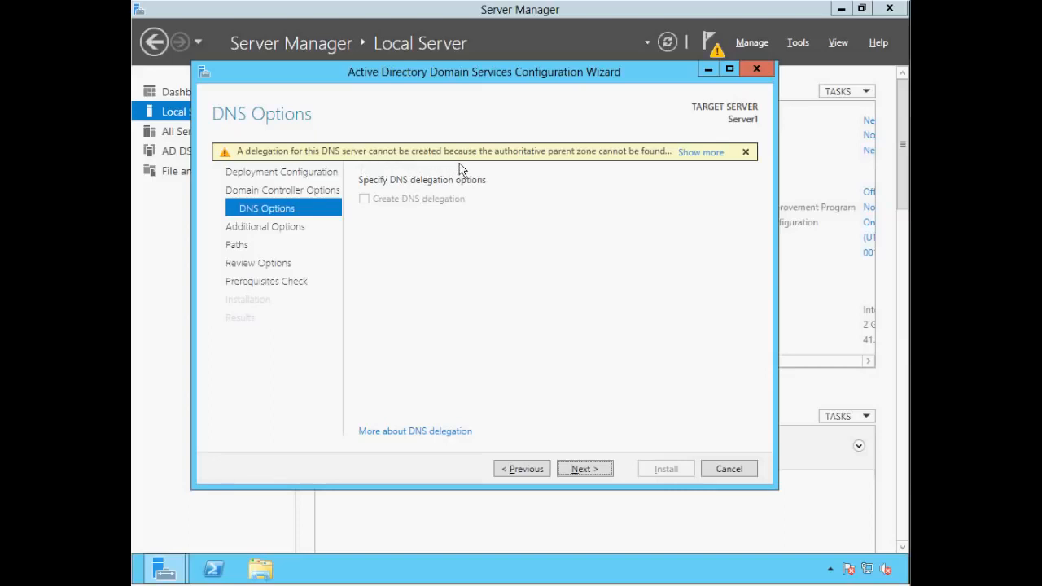
click(580, 469)
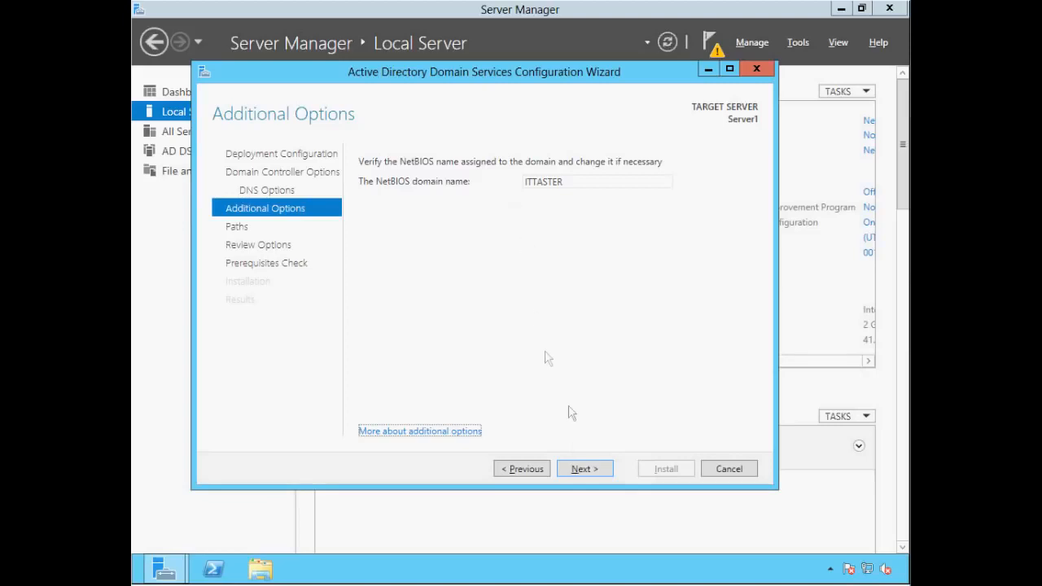
Accept the ITTASTER NetBIOS name and default database and SYSVOL paths, then scroll the Review Options summary.
click(583, 472)
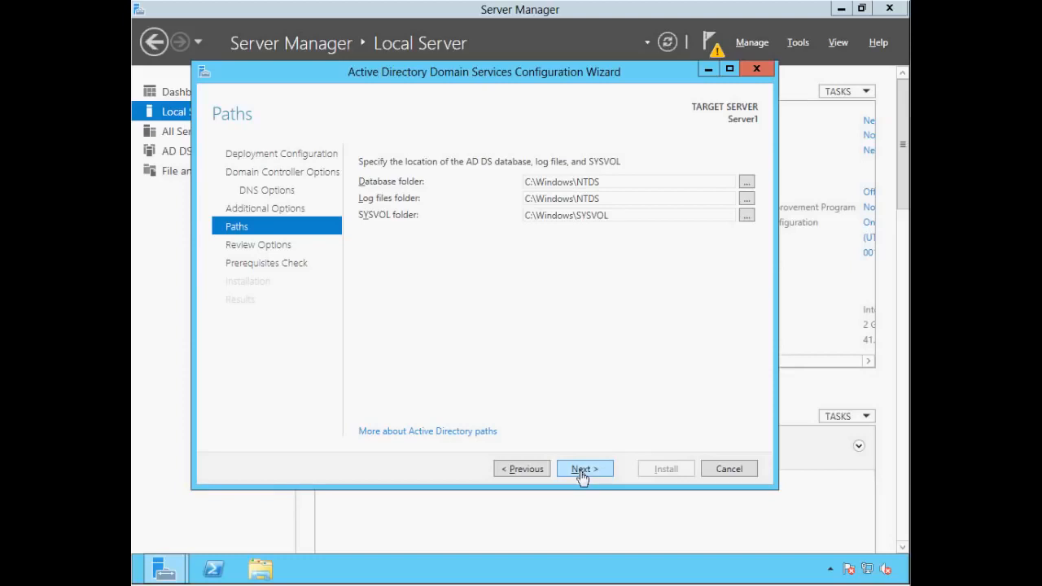
click(583, 470)
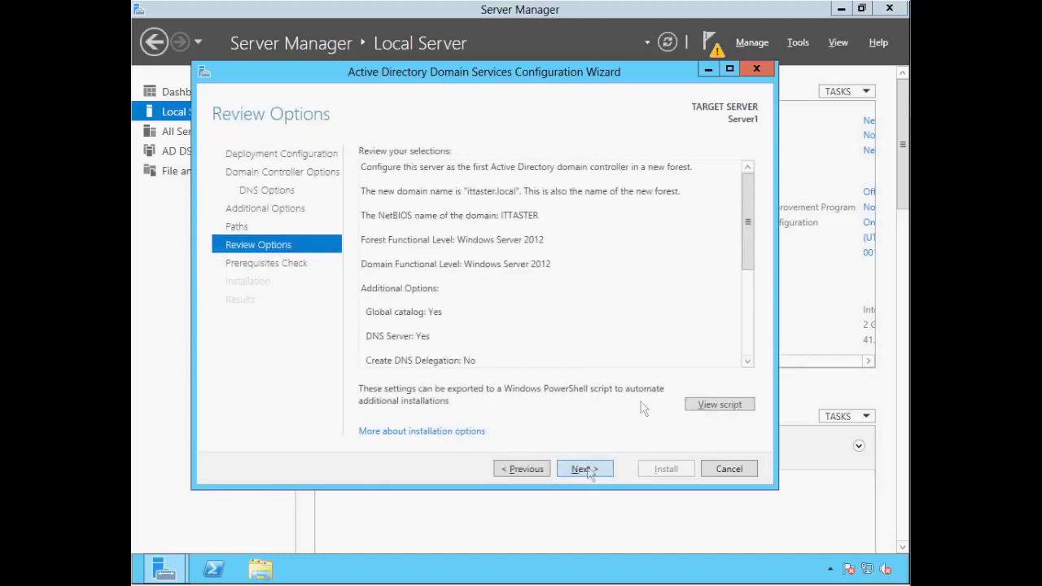
mouse_move(747, 214)
mouse_down()
mouse_move(758, 257)
mouse_move(749, 302)
mouse_move(748, 201)
mouse_up()
Pass the prerequisites check and install AD DS, letting Server1 restart automatically.
click(587, 478)
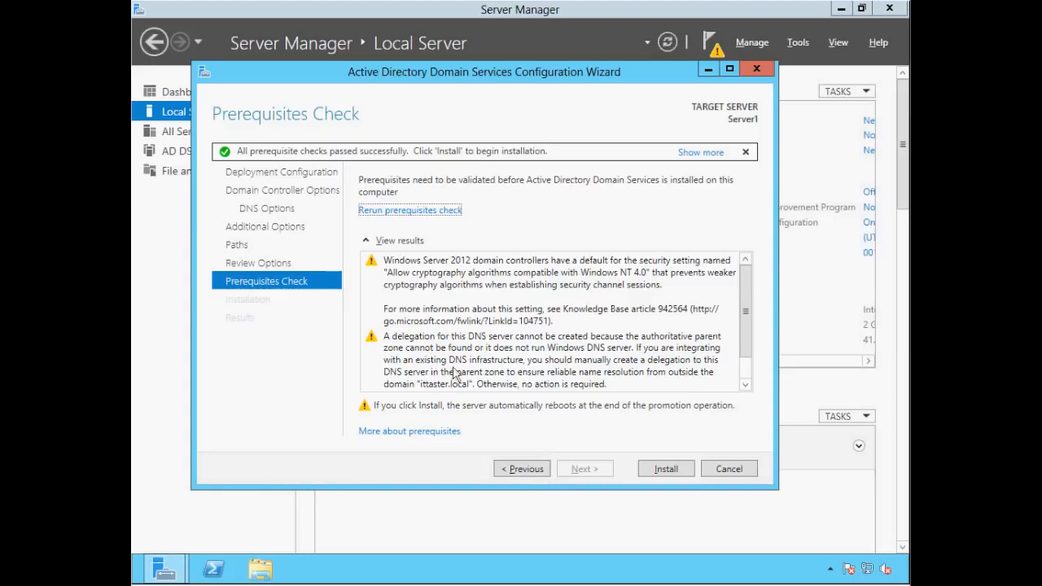
click(666, 470)
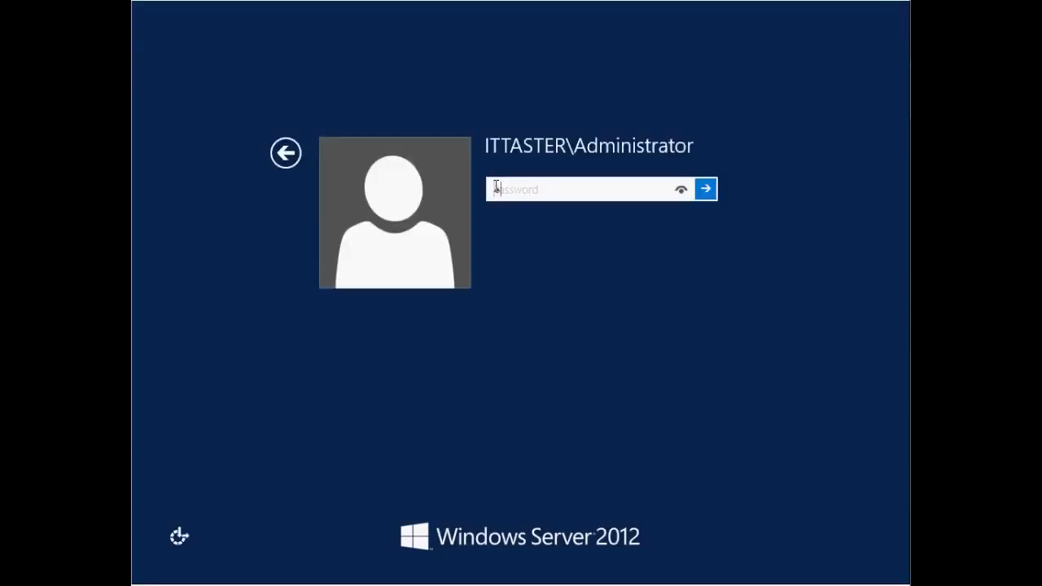
Sign in to the ITTASTER domain as administrator by entering the account password.
text(••••••••••)
text(•)
key(Return)
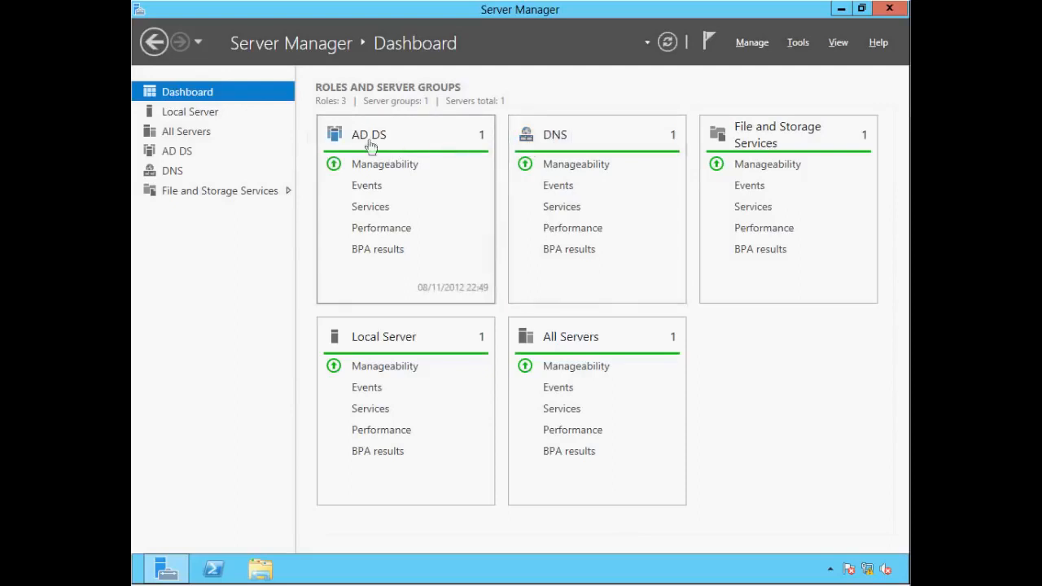
click(187, 118)
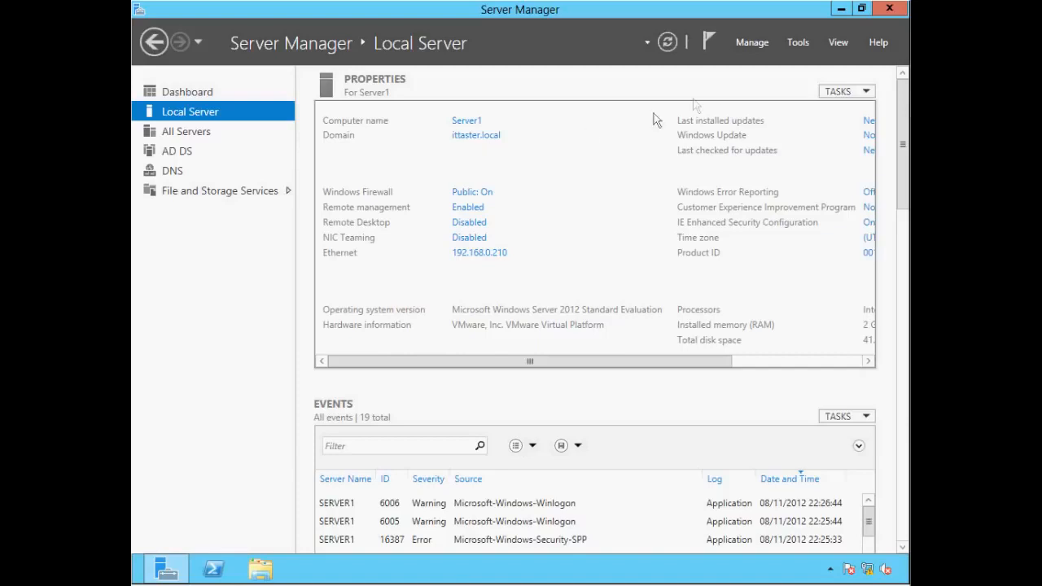
click(799, 48)
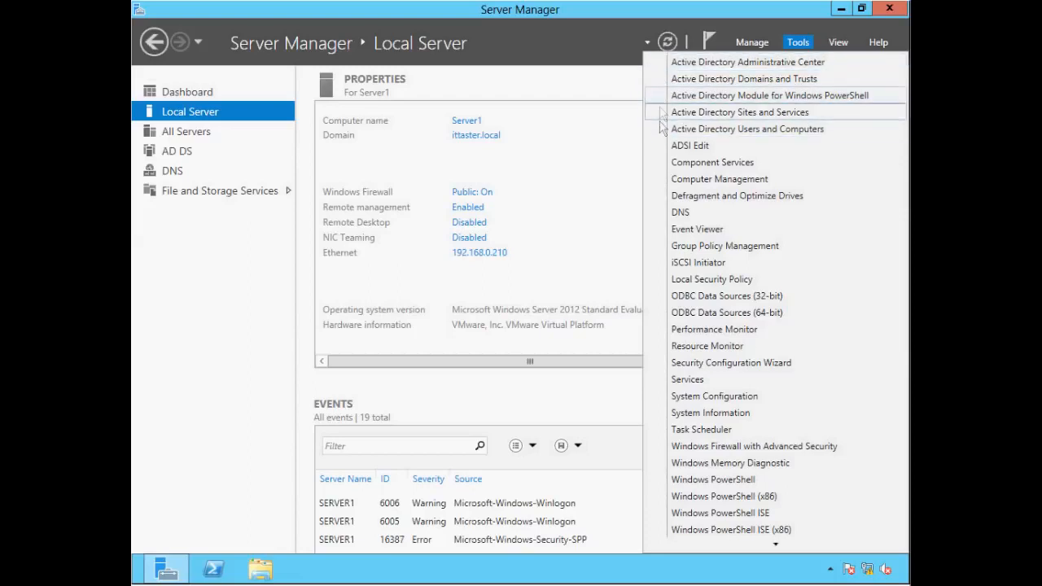
click(201, 98)
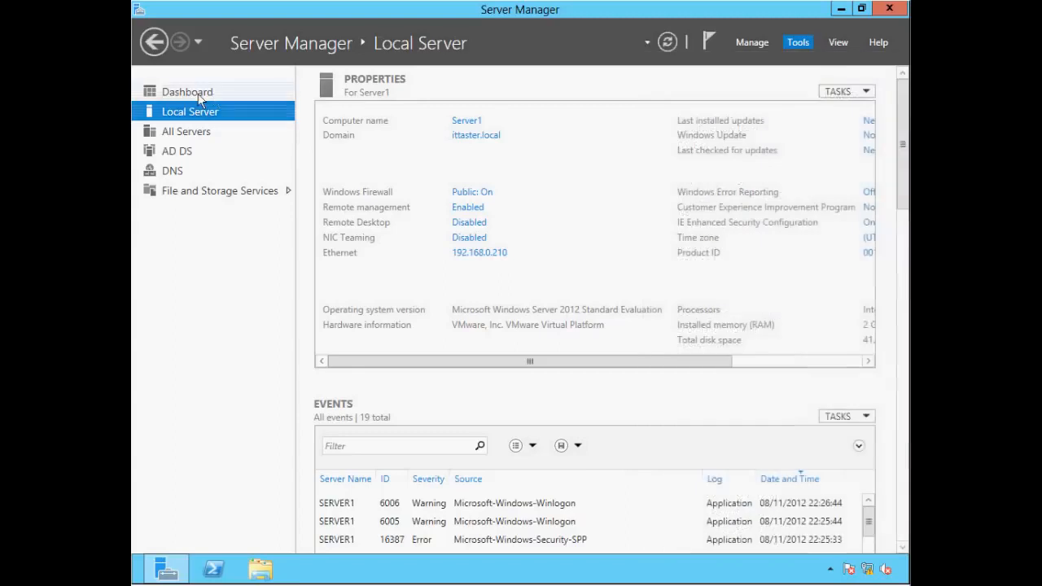
click(200, 97)
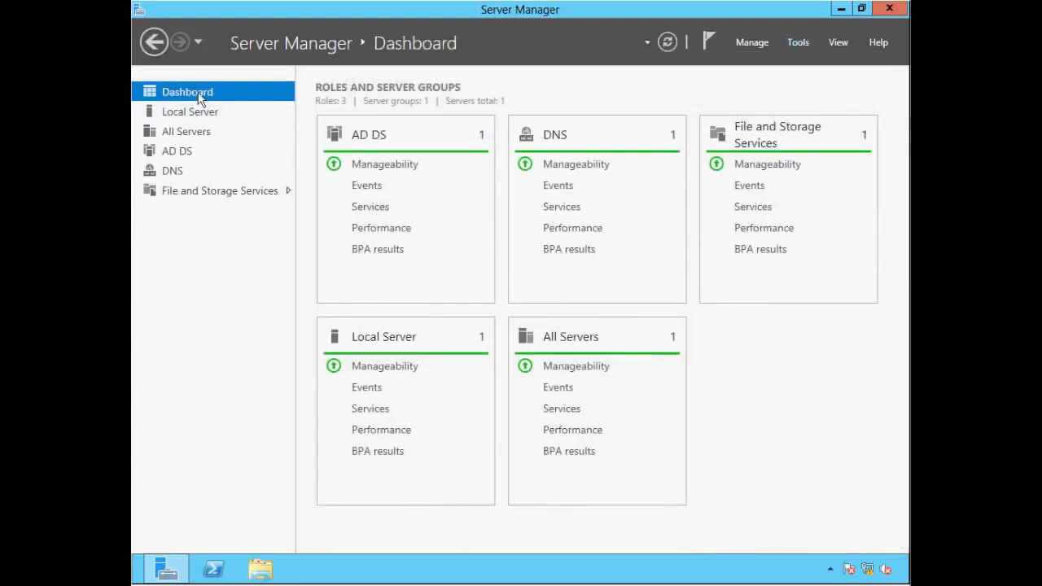